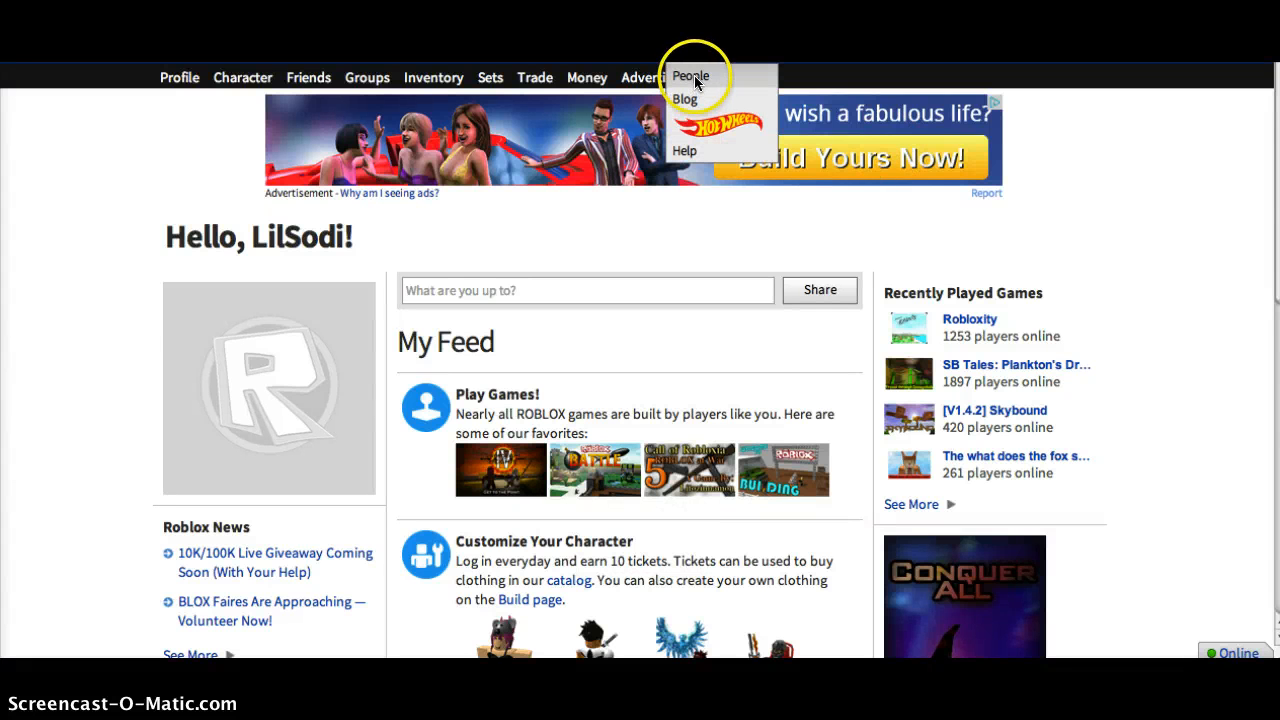
- Dismiss the More dropdown so the Roblox home feed shows fully
click(696, 80)
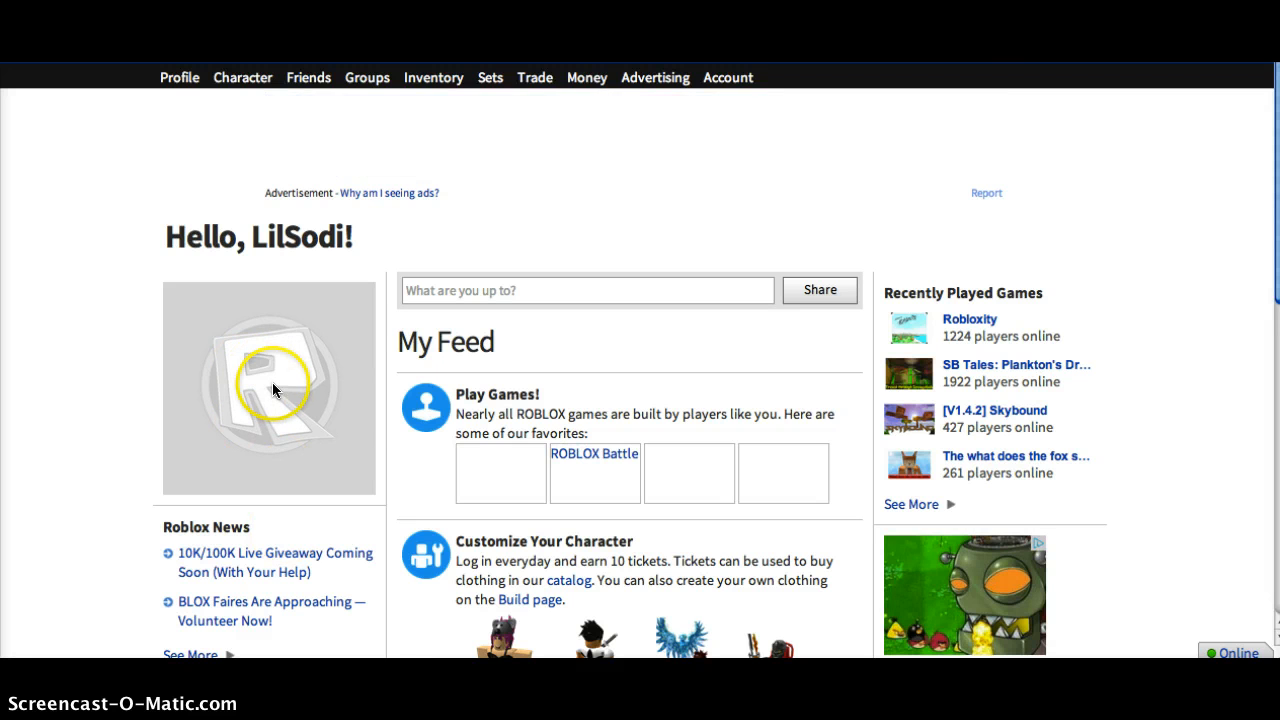
- Inspect the avatar image to bring up Chrome DevTools on the Roblox home page
right_click(272, 382)
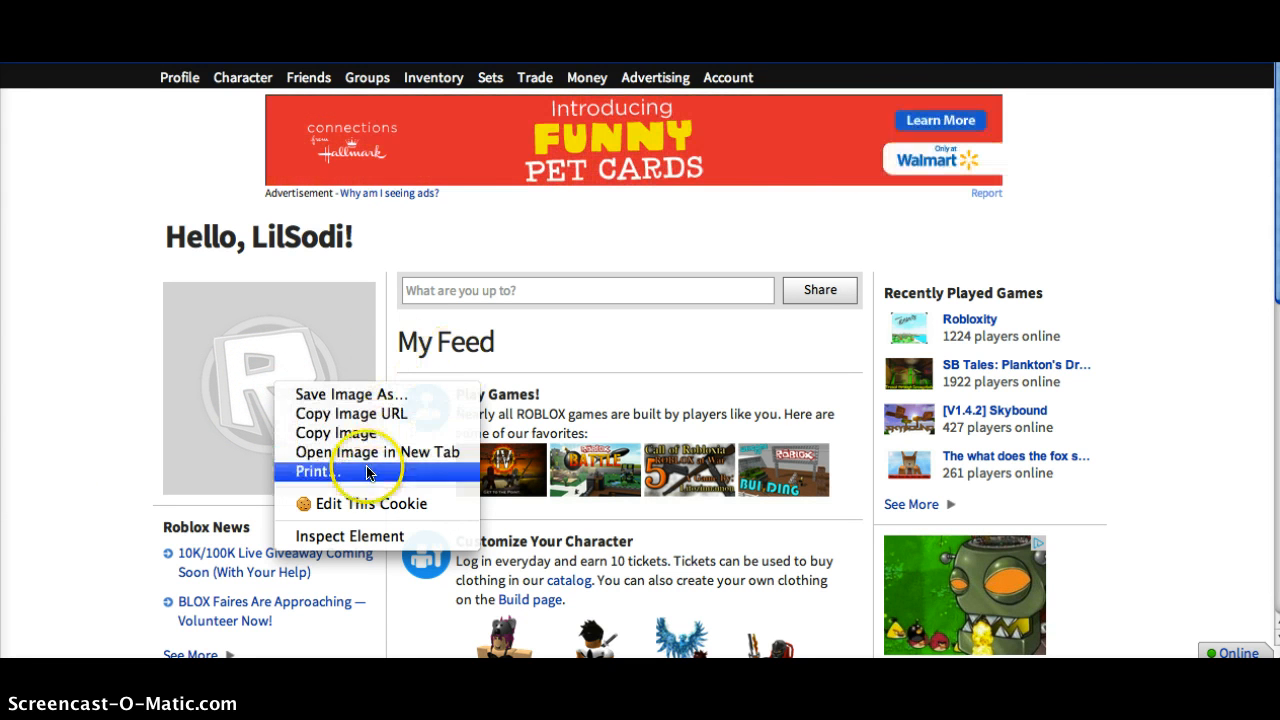
click(284, 358)
right_click(284, 358)
click(284, 358)
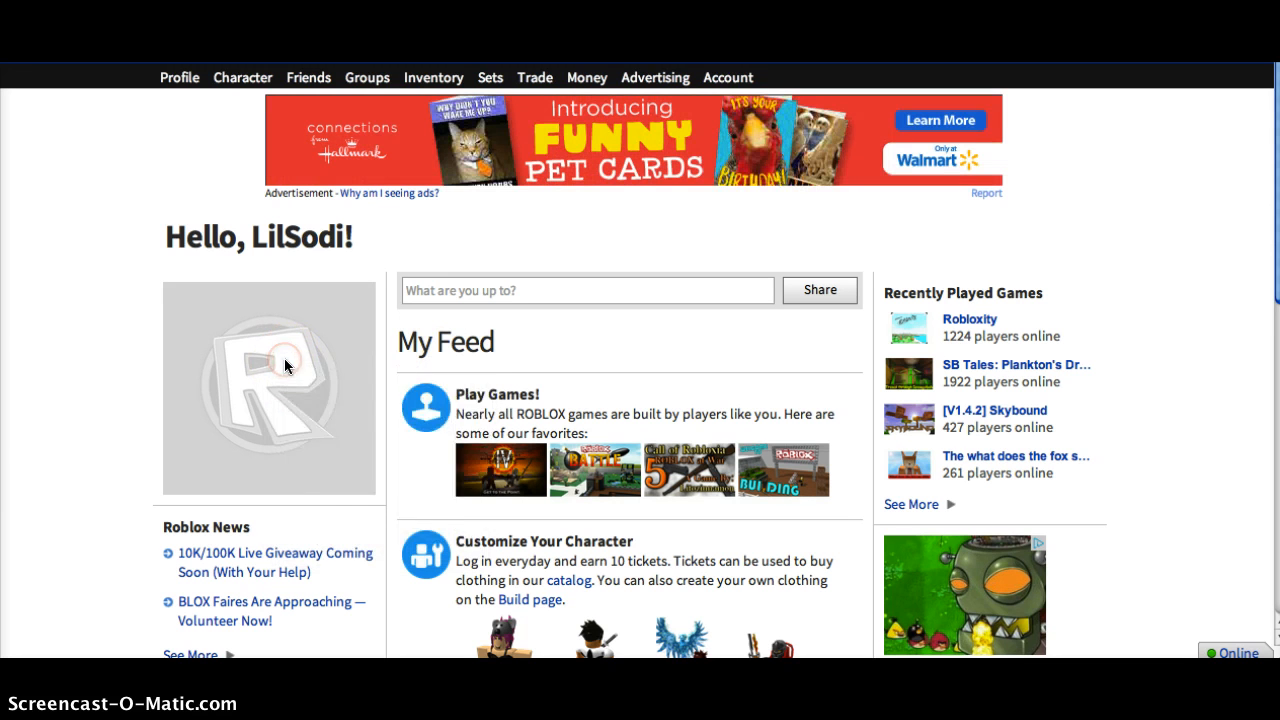
right_click(284, 358)
click(359, 516)
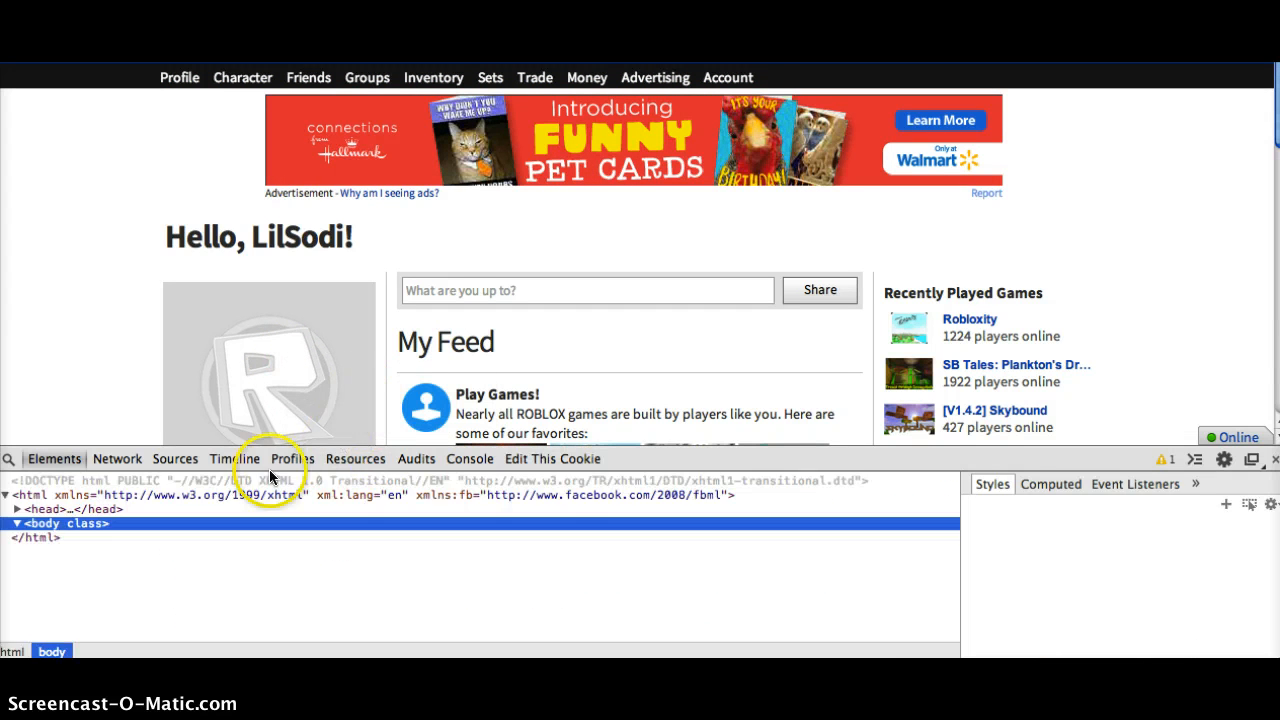
- Show the web.roblox.com cookies under Resources > Cookies in DevTools
click(355, 458)
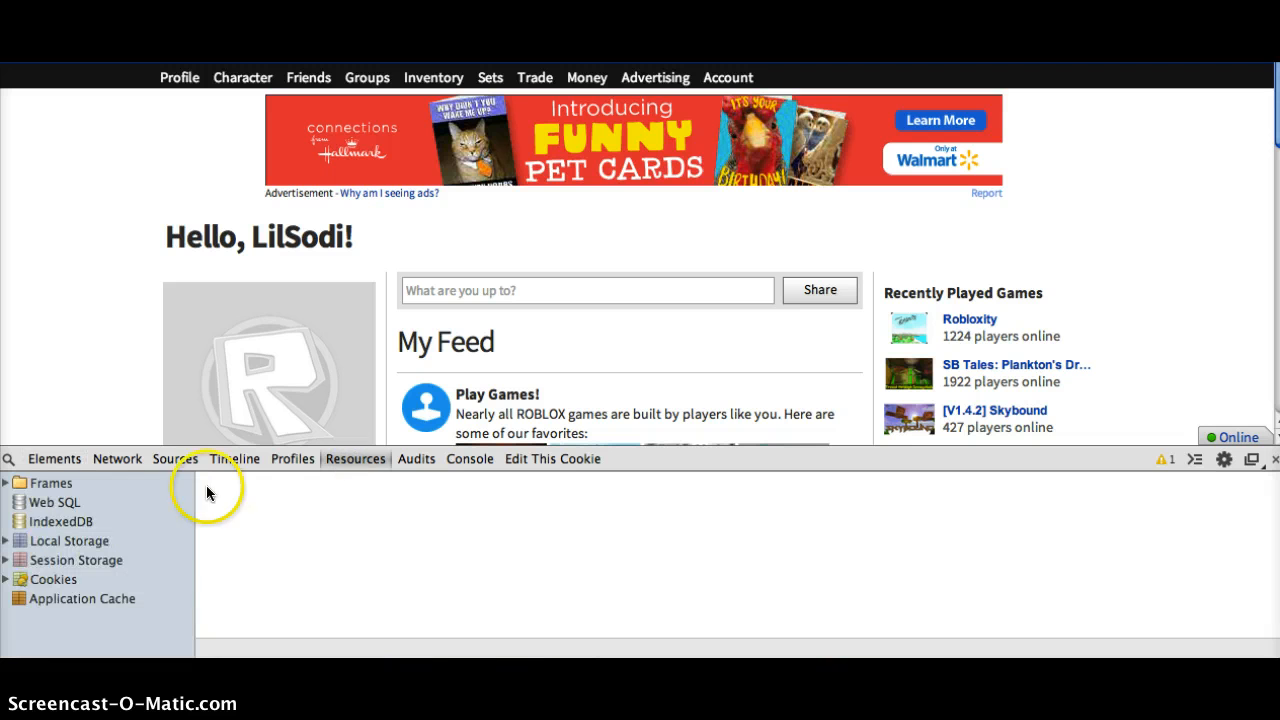
click(53, 579)
click(53, 579)
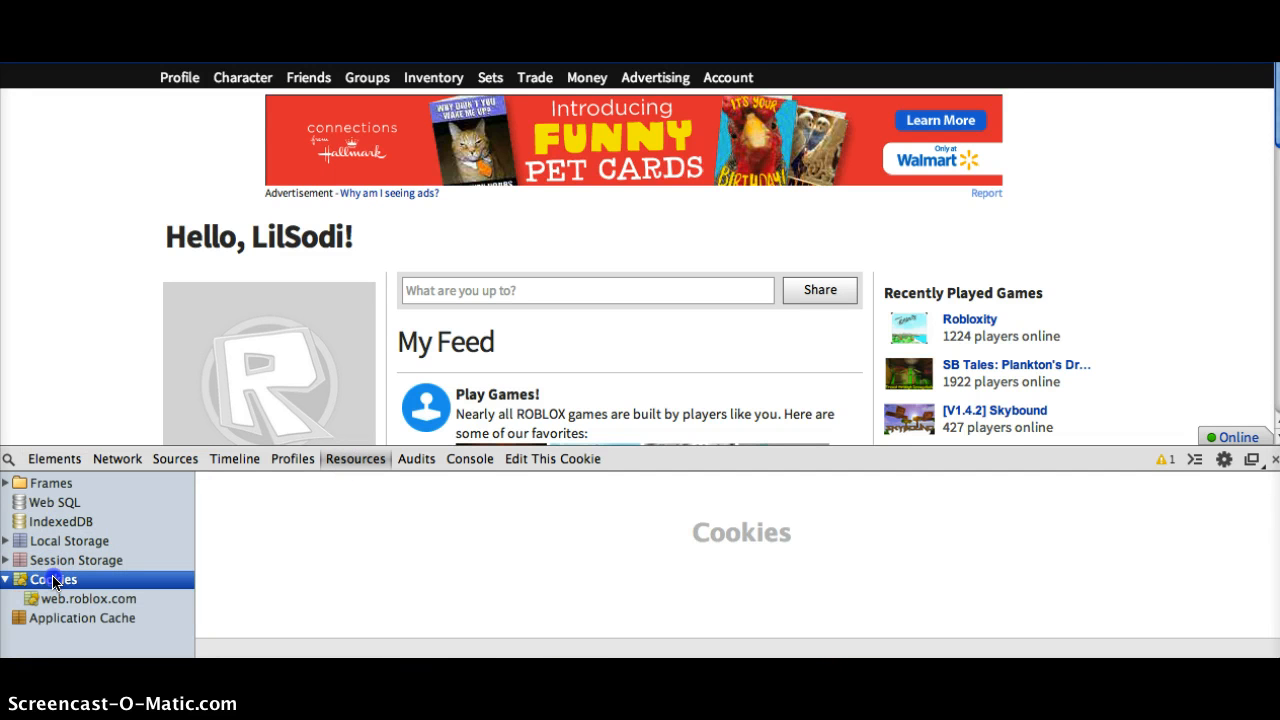
click(70, 599)
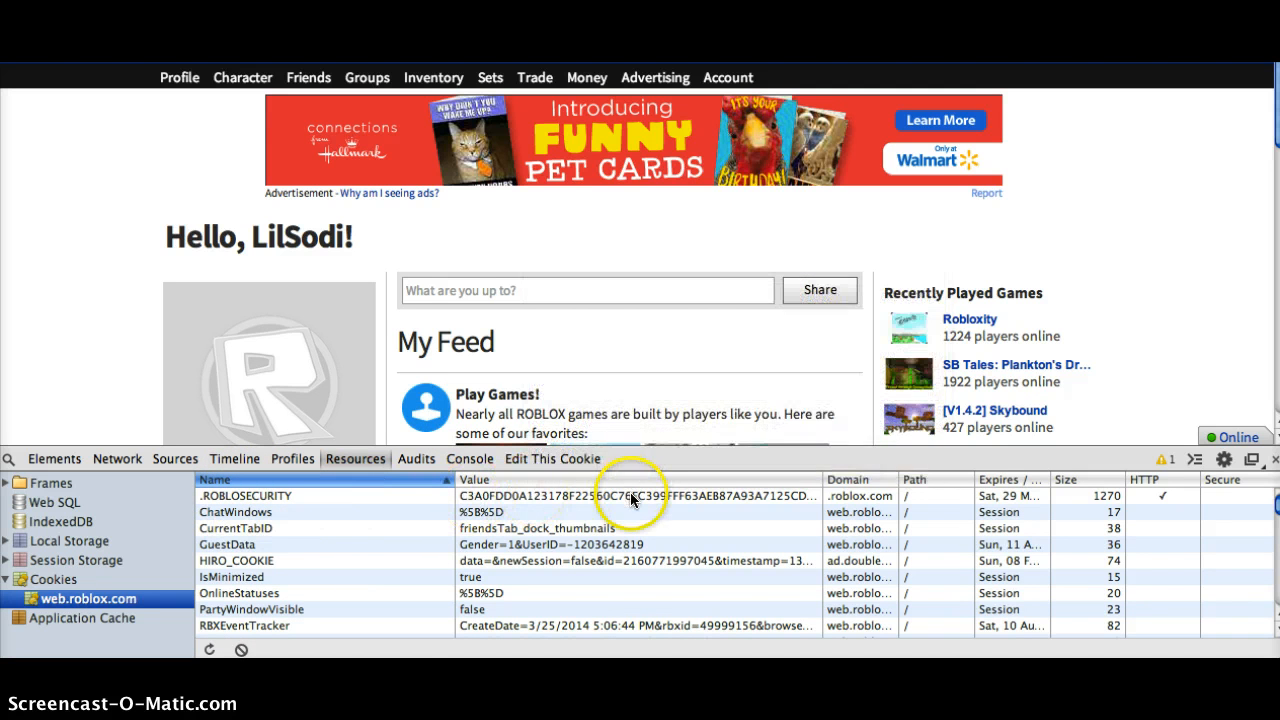
- Copy the .ROBLOSECURITY cookie value to the clipboard and close DevTools
click(630, 497)
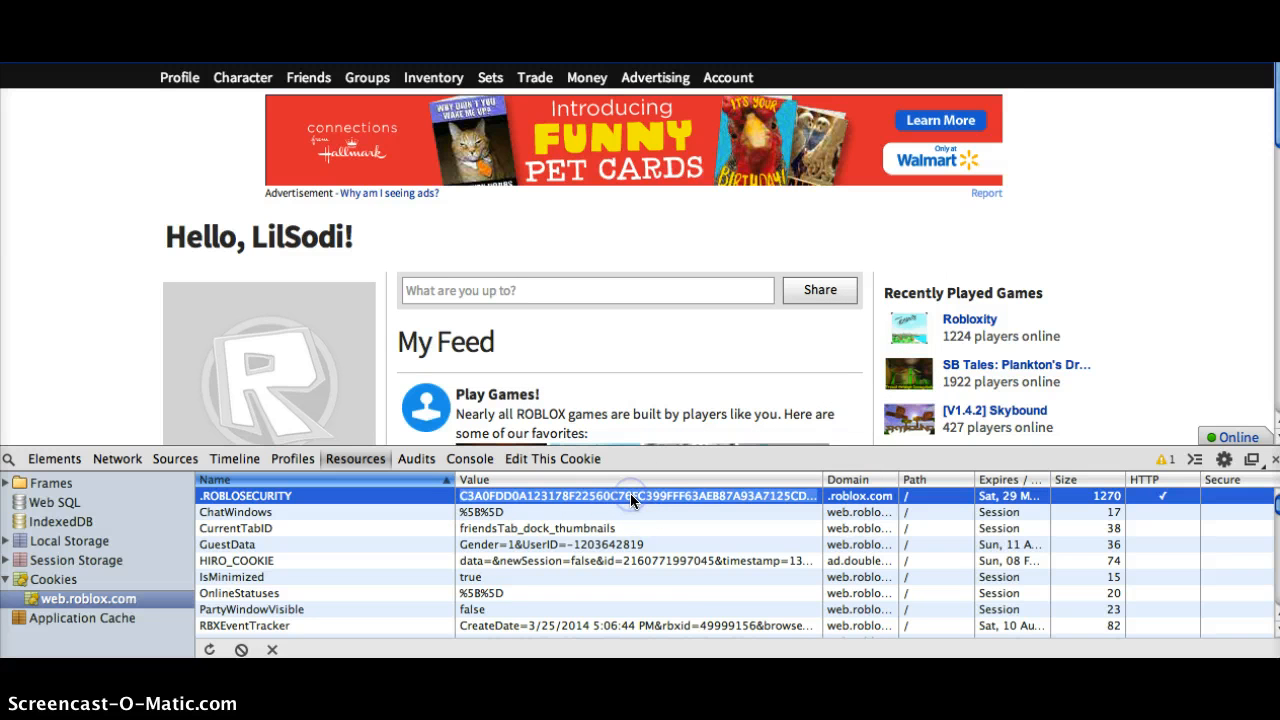
right_click(648, 496)
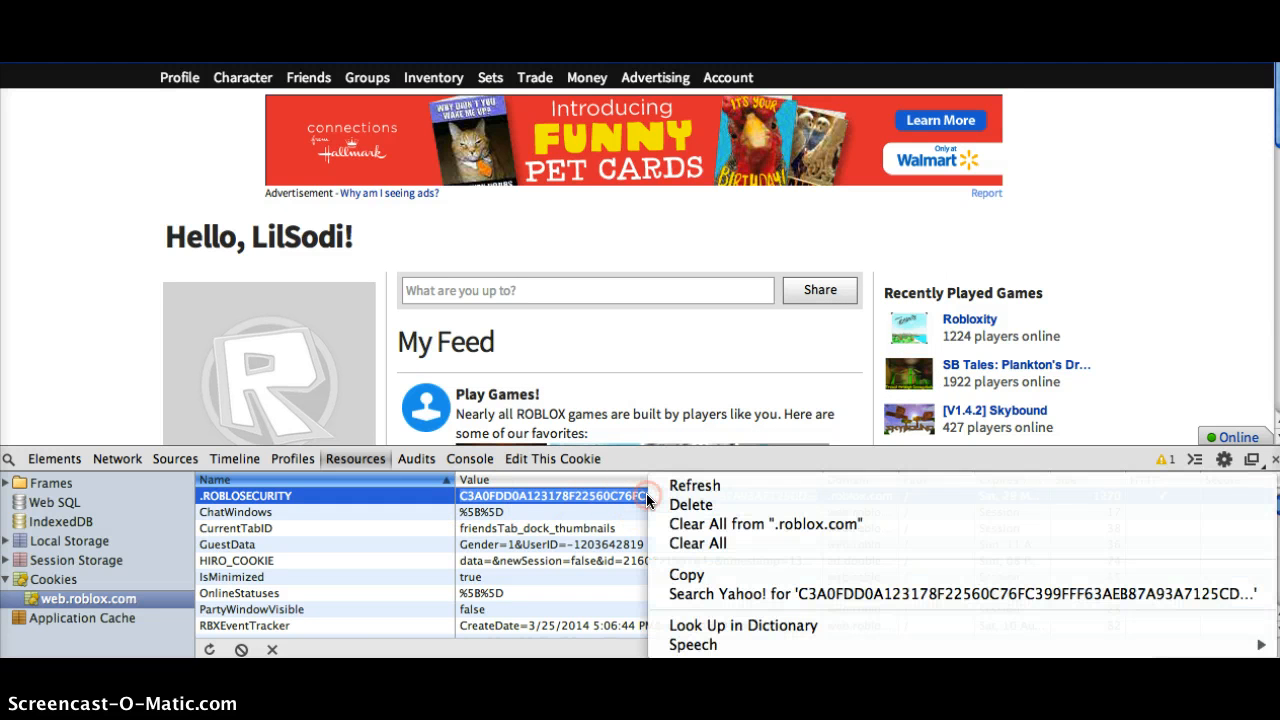
click(686, 576)
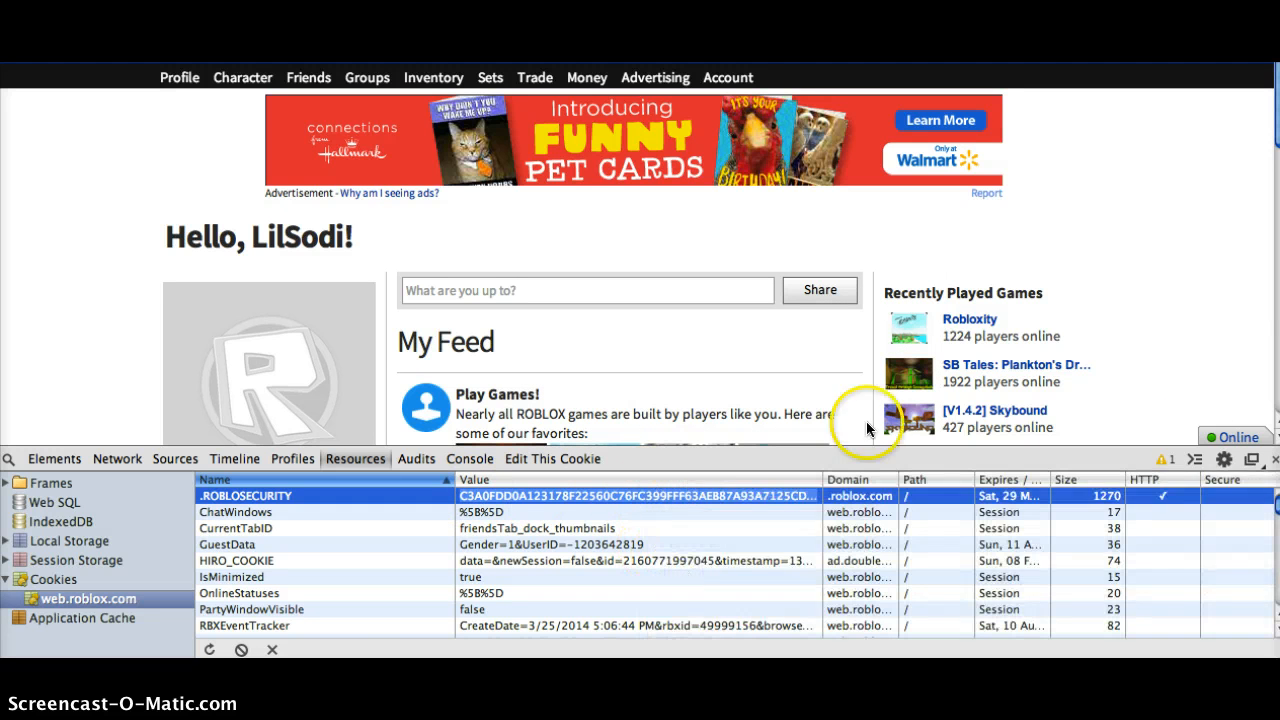
click(1273, 459)
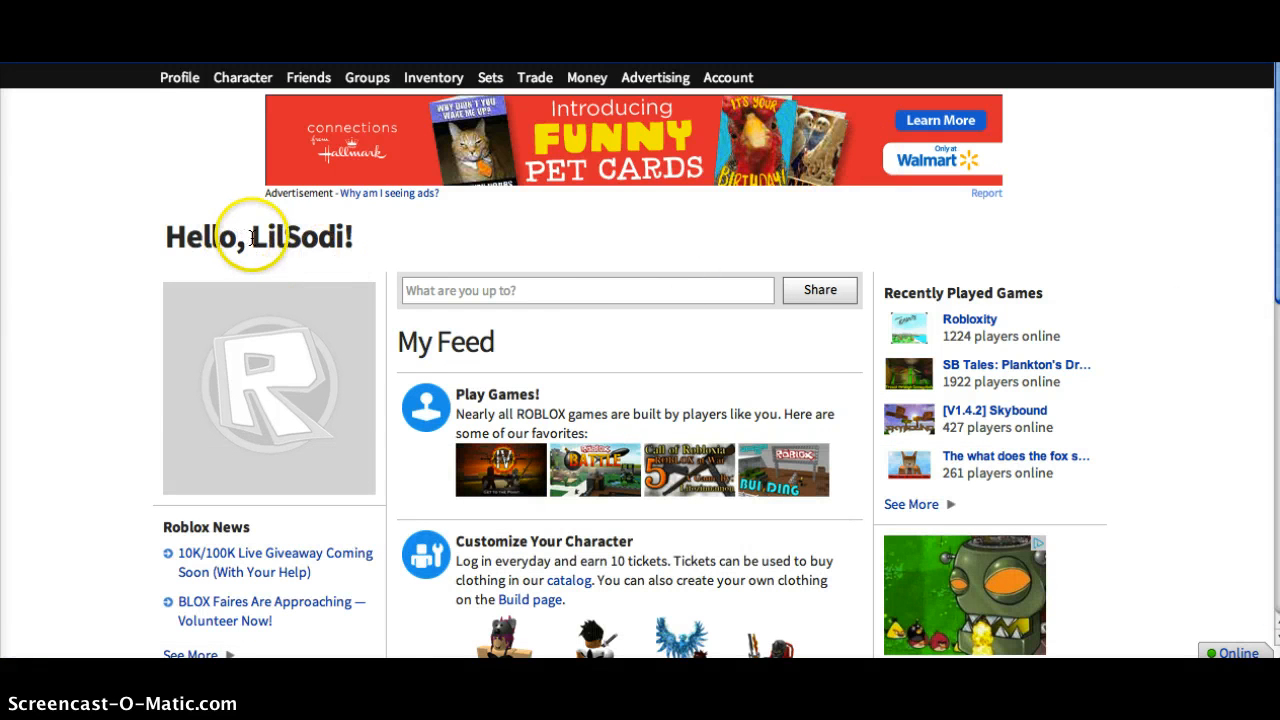
drag(250, 237, 342, 243)
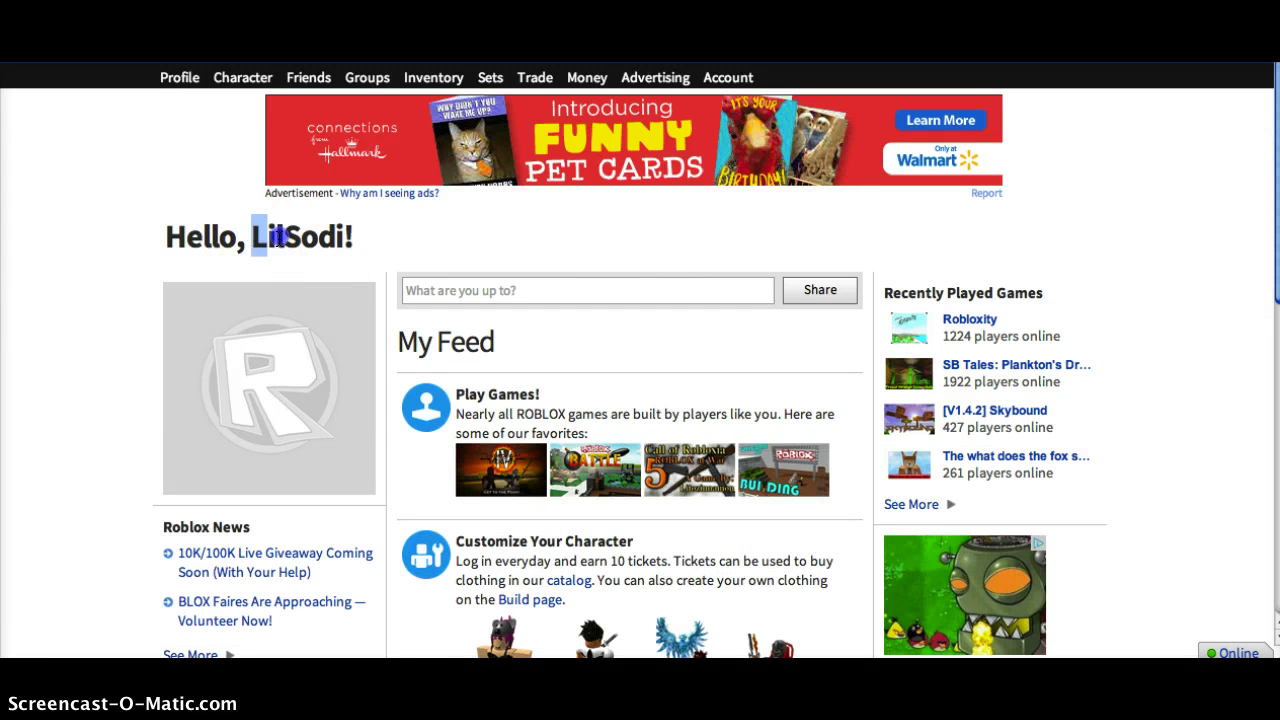
click(450, 289)
text(LilSodi)
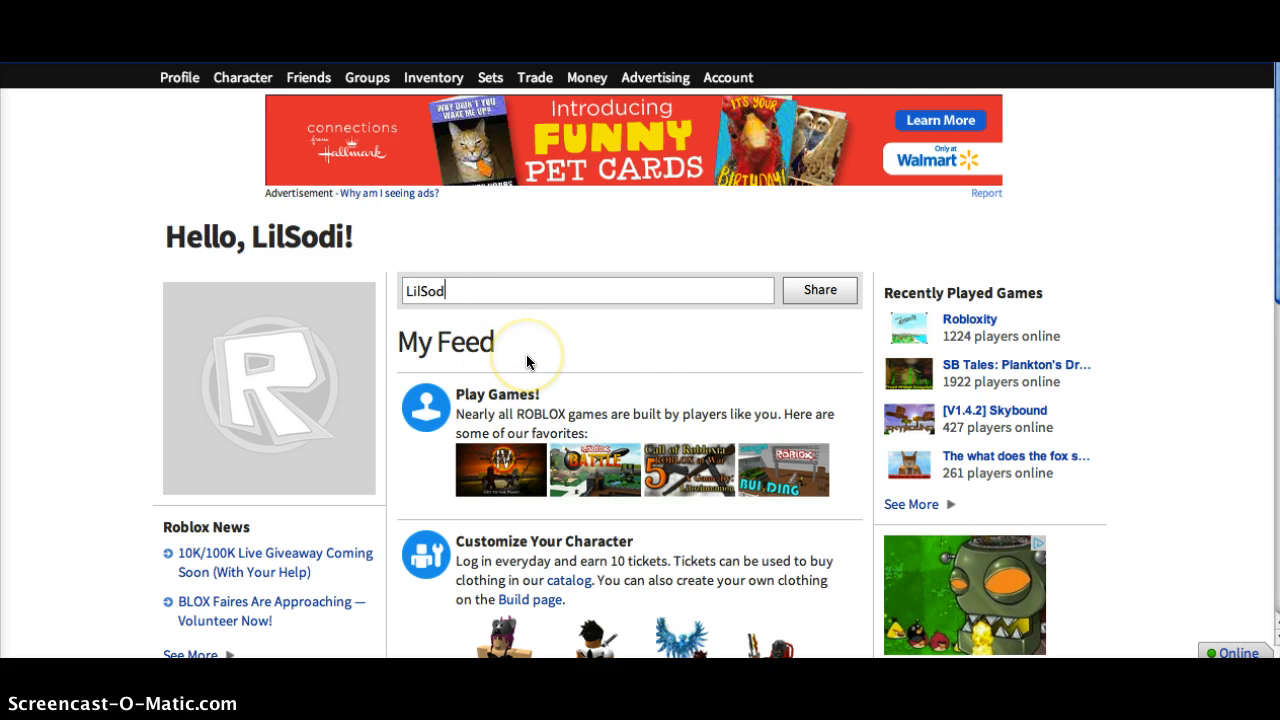
key(BackSpace)
key(BackSpace)
key(BackSpace)
key(BackSpace)
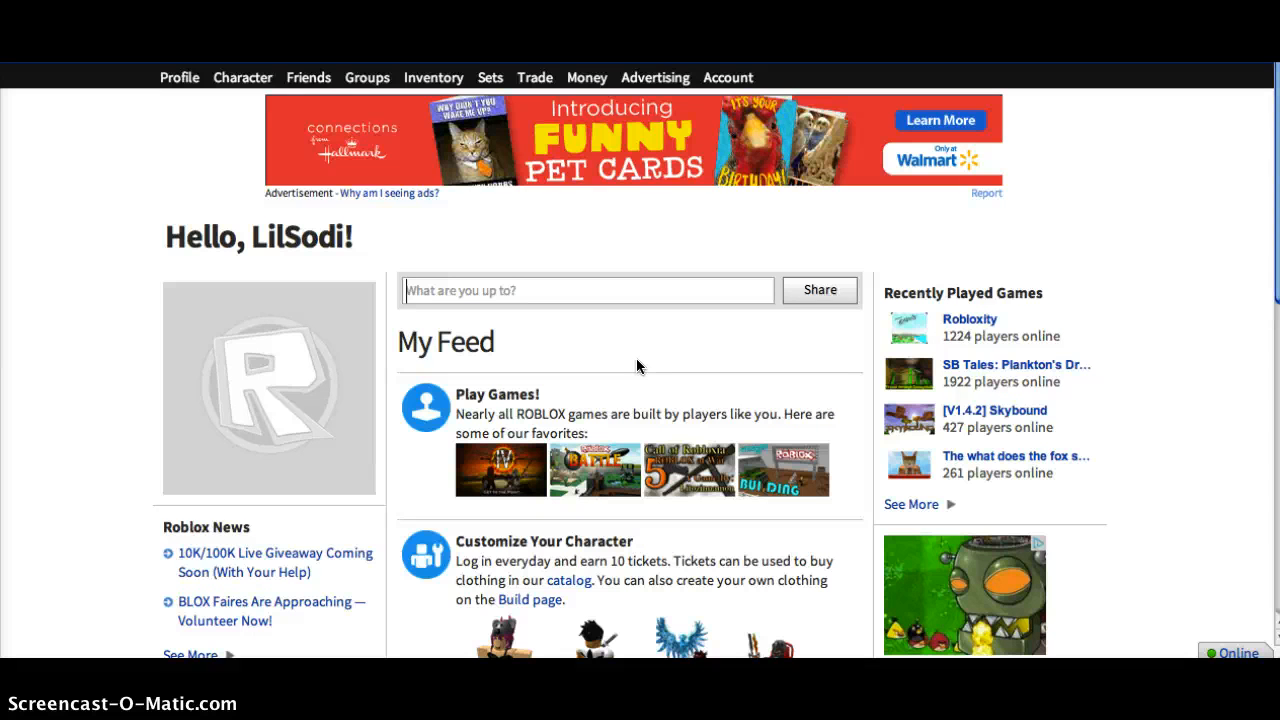
click(614, 290)
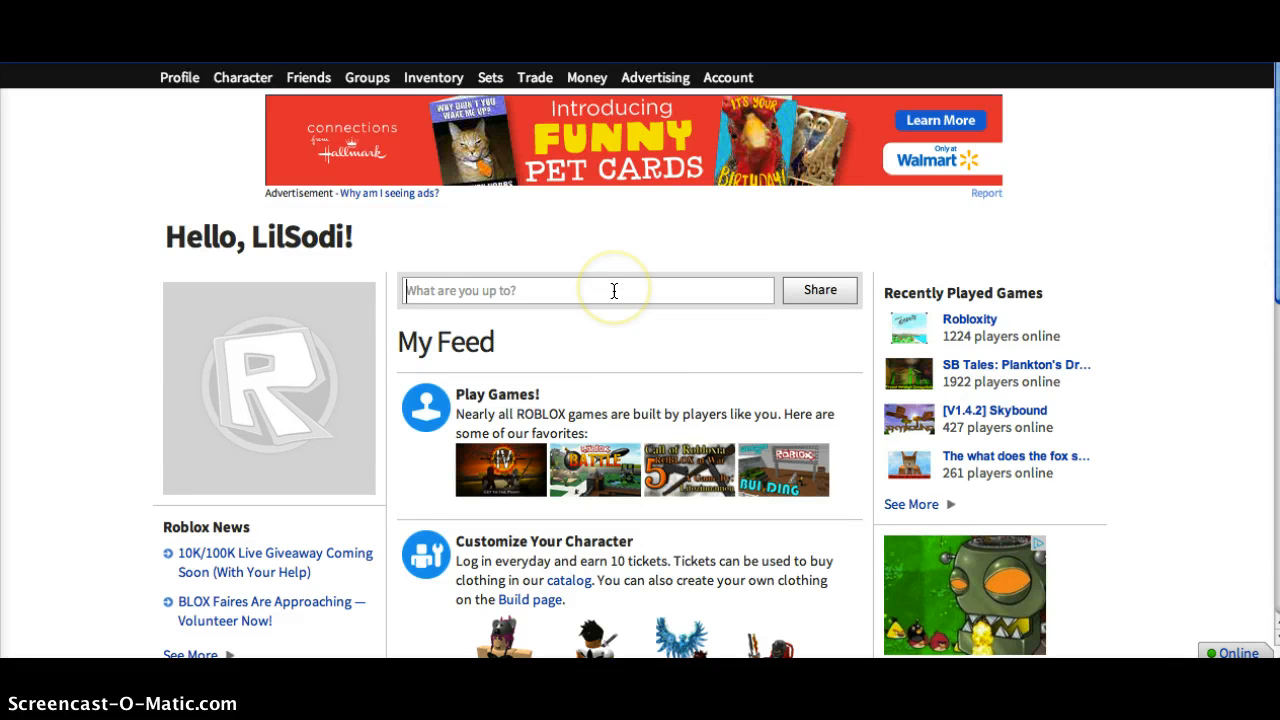